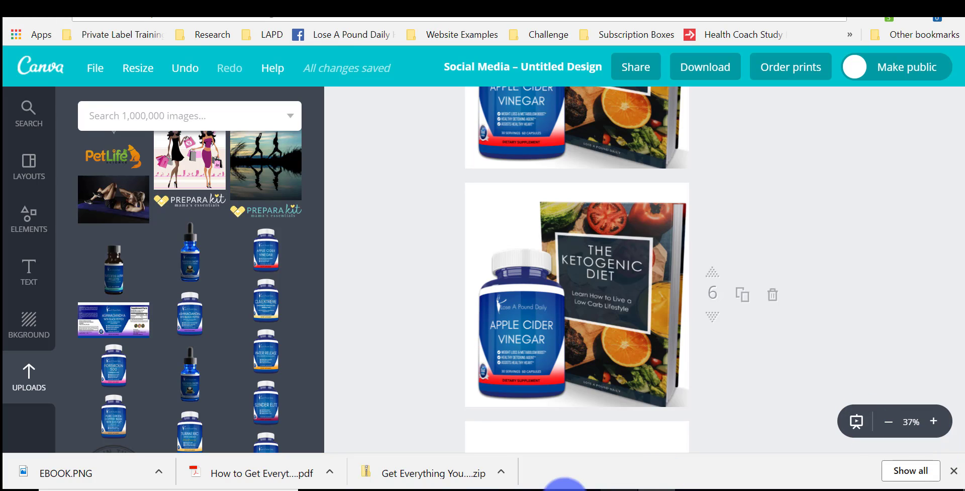
Delete the Apple Cider Vinegar bottle from page 6, leaving only the Ketogenic Diet book.
{"action": "left_click", "coordinate": [518, 311]}
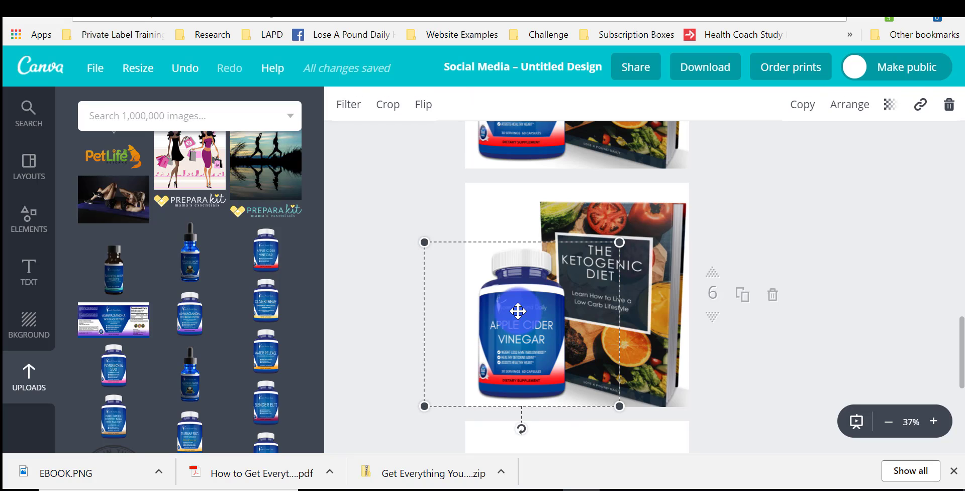
{"action": "key", "text": "Delete"}
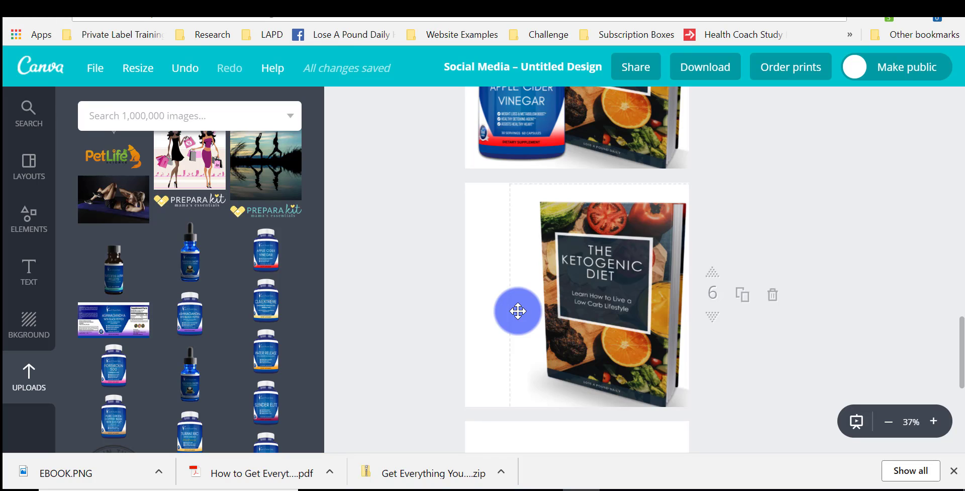
{"action": "mouse_move", "coordinate": [265, 400]}
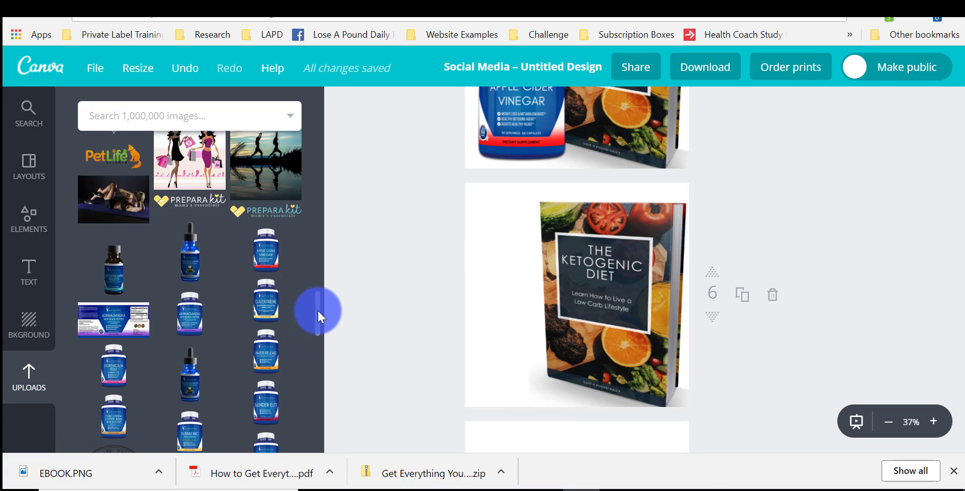
Place the uploaded Forskolin 500 bottle on page 6, enlarged and in front of the Ketogenic Diet book.
{"action": "scroll", "coordinate": [318, 308], "scroll_direction": "down", "scroll_amount": 1}
{"action": "mouse_move", "coordinate": [118, 347]}
{"action": "left_mouse_down"}
{"action": "mouse_move", "coordinate": [426, 282]}
{"action": "mouse_move", "coordinate": [529, 287]}
{"action": "left_mouse_up"}
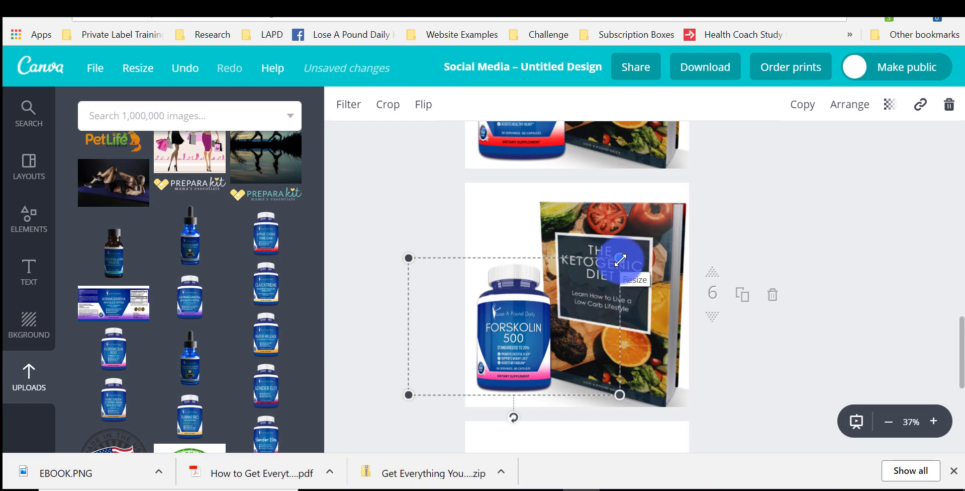
{"action": "left_click_drag", "start_coordinate": [621, 259], "coordinate": [656, 234]}
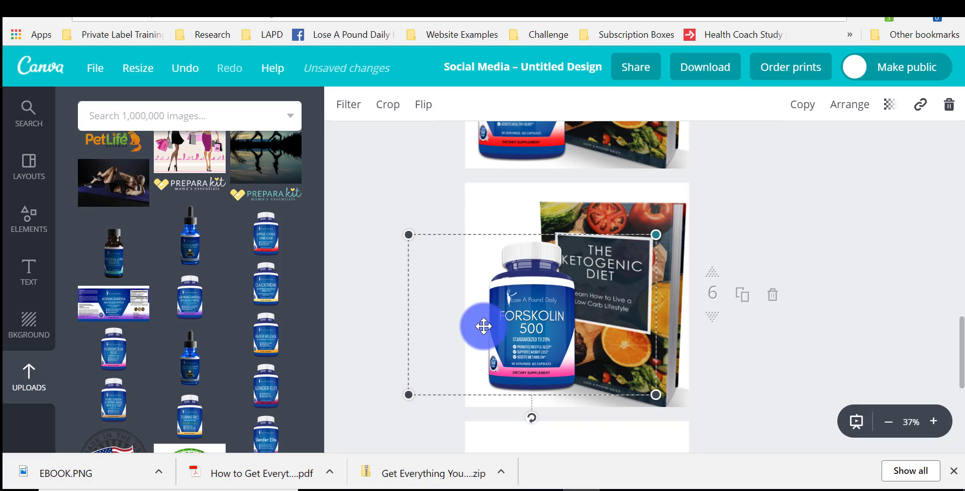
{"action": "left_click_drag", "start_coordinate": [520, 304], "coordinate": [510, 305]}
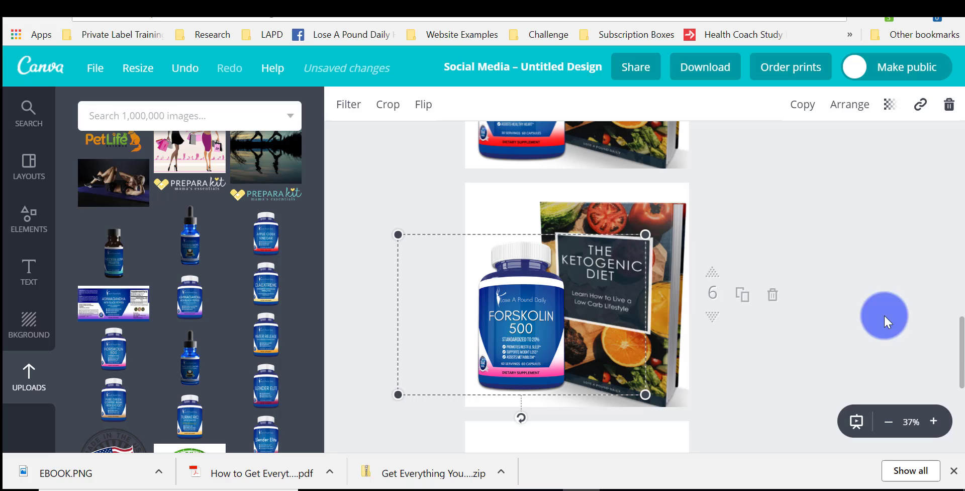
{"action": "mouse_move", "coordinate": [962, 345]}
{"action": "left_mouse_down"}
{"action": "mouse_move", "coordinate": [961, 306]}
{"action": "mouse_move", "coordinate": [962, 338]}
{"action": "left_mouse_up"}
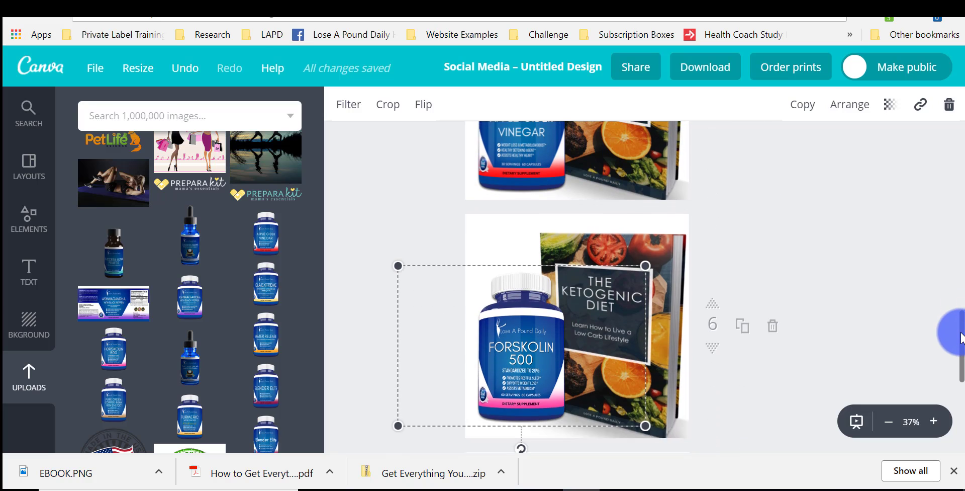
{"action": "left_click", "coordinate": [804, 254]}
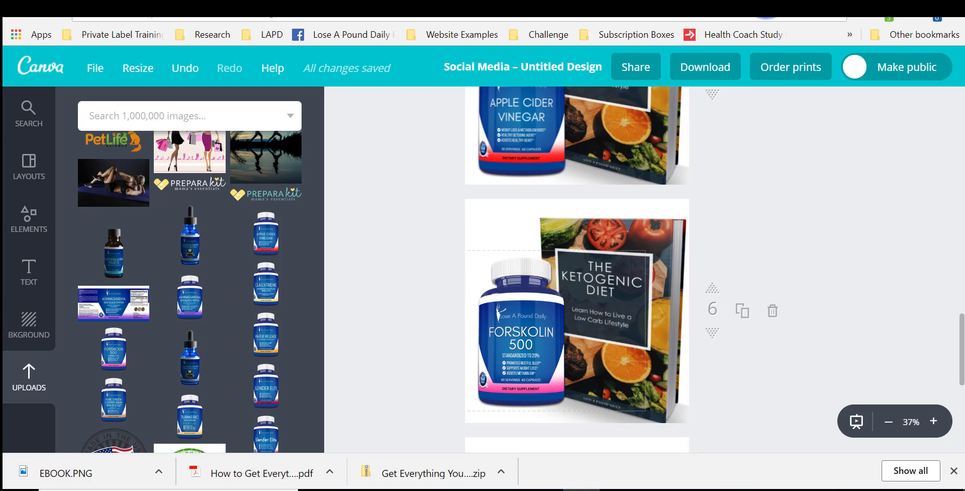
Export page 6 as a transparent-background PNG, saved as Forskolin.png.
{"action": "left_click", "coordinate": [713, 78]}
{"action": "left_click", "coordinate": [690, 321]}
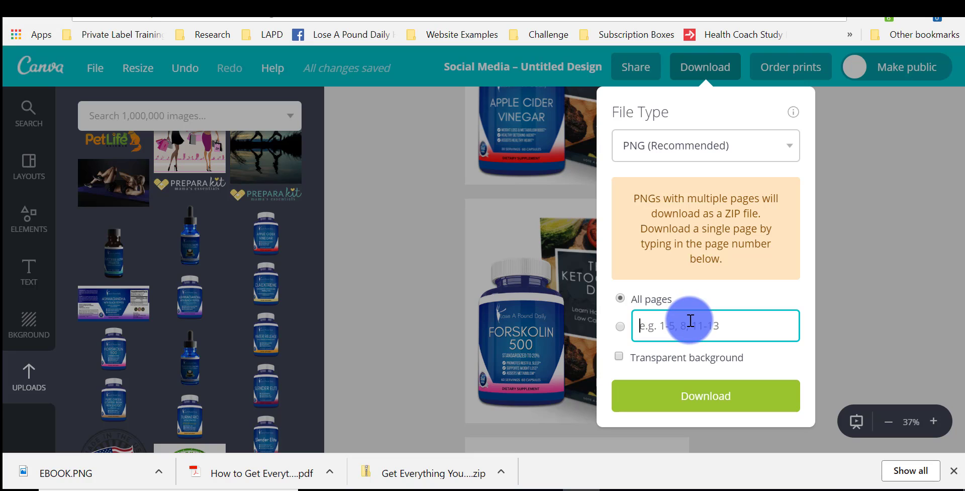
{"action": "type", "text": "6"}
{"action": "left_click", "coordinate": [620, 354]}
{"action": "left_click", "coordinate": [696, 395]}
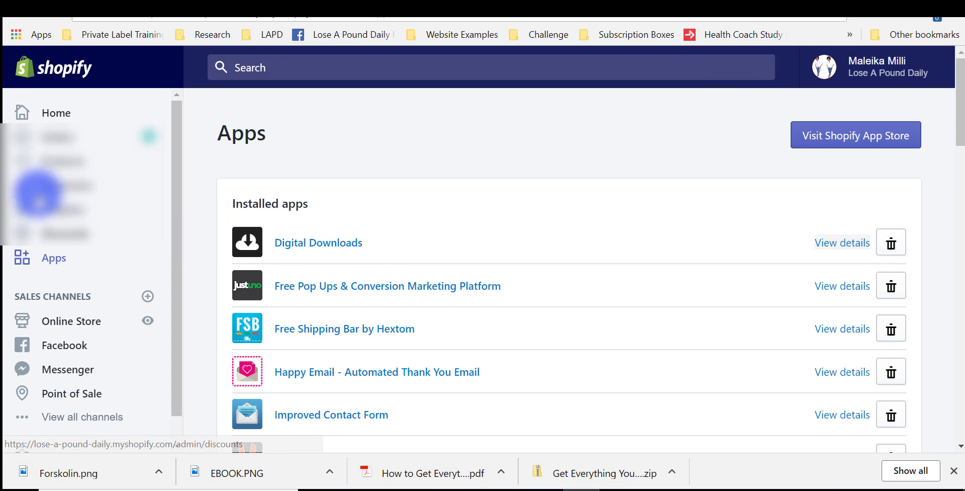
Add a new product titled 'Forskolin with FREE Ebook Download on The Ketogenic Lifestyle'.
{"action": "left_click", "coordinate": [57, 161]}
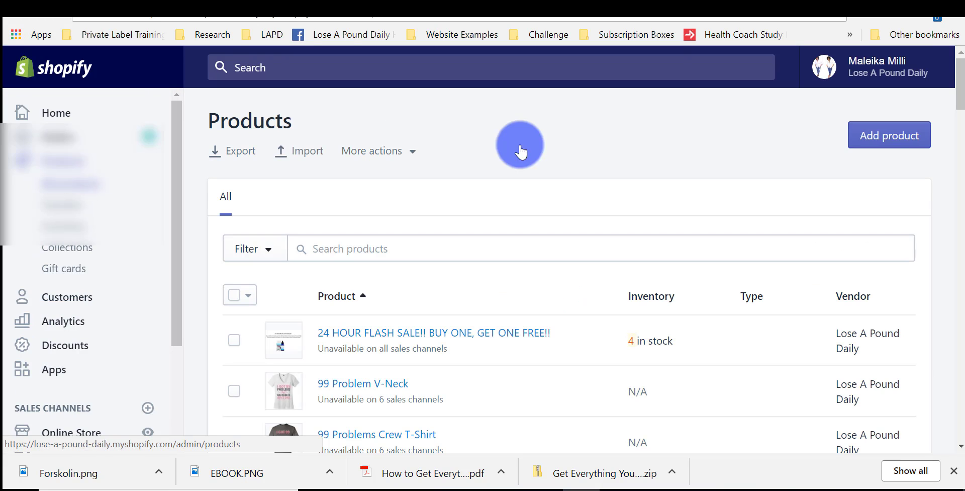
{"action": "left_click", "coordinate": [902, 141]}
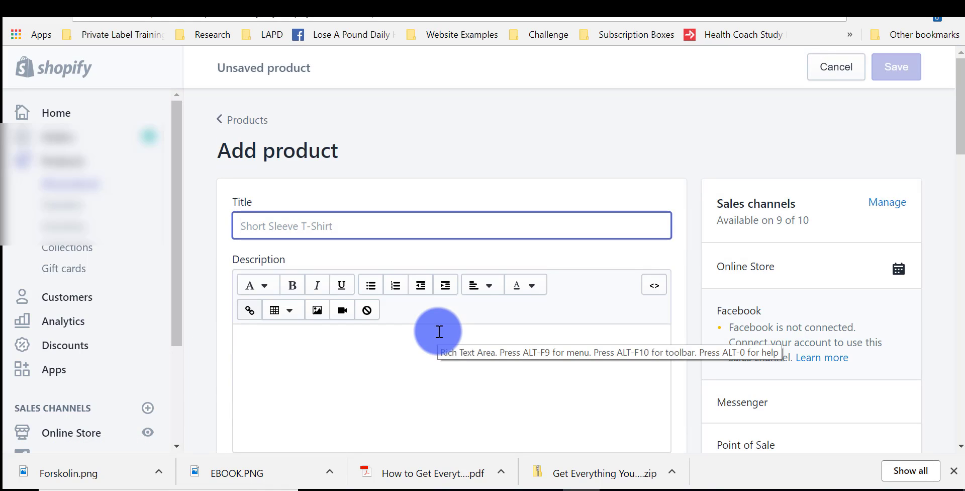
{"action": "type", "text": "For"}
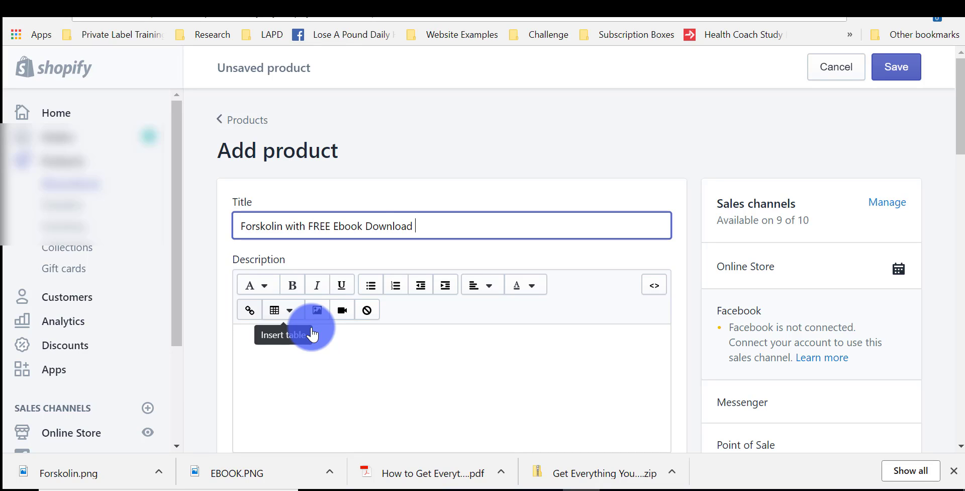
{"action": "left_click", "coordinate": [104, 466]}
{"action": "type", "text": "on The Ketogenic Lifestyle"}
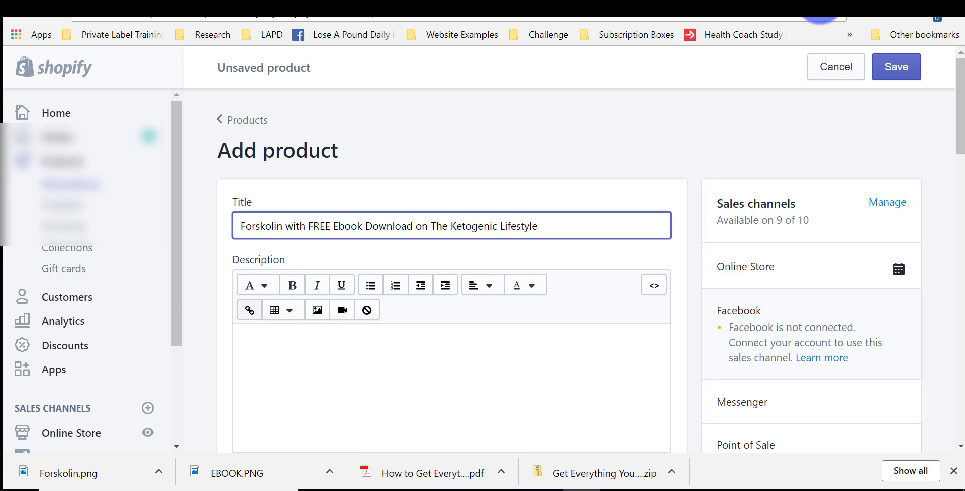
Copy the Forskolin description with the free 68-page Ketogenic Diet guide into the Description field.
{"action": "left_click", "coordinate": [369, 348]}
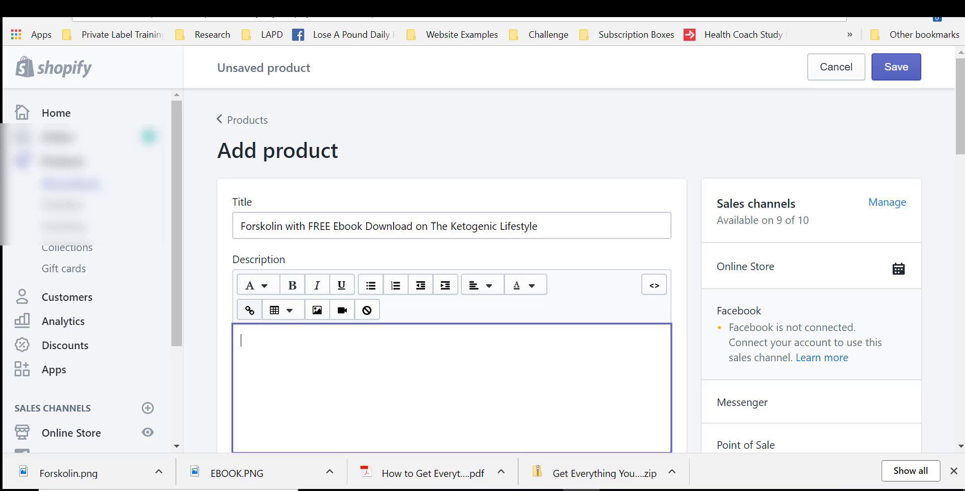
{"action": "right_click", "coordinate": [231, 16]}
{"action": "left_click", "coordinate": [339, 32]}
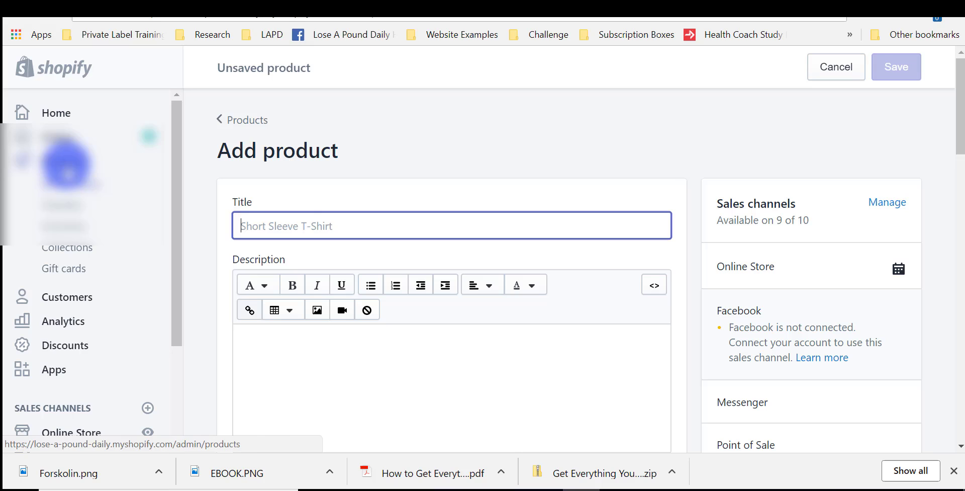
{"action": "left_click", "coordinate": [463, 355]}
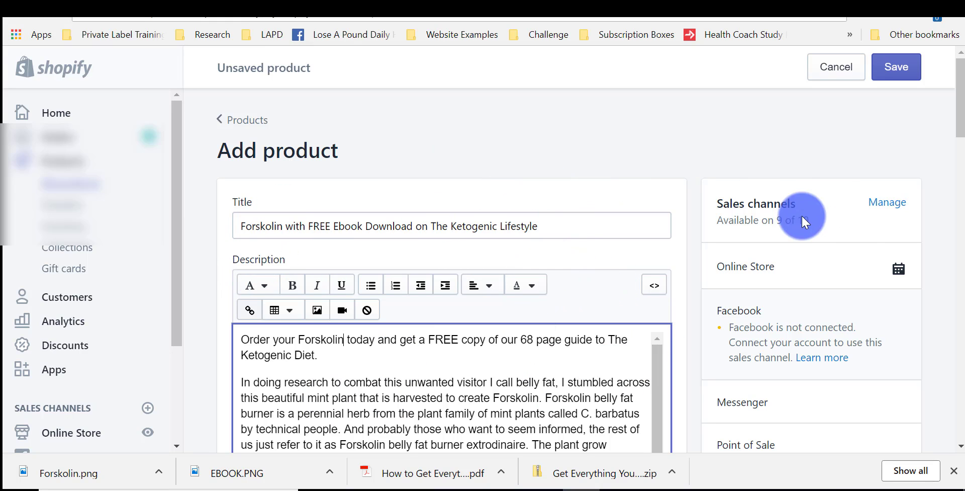
Upload Forskolin.png as the product's image from the Chrome download bar.
{"action": "scroll", "coordinate": [961, 146], "scroll_direction": "down", "scroll_amount": 3}
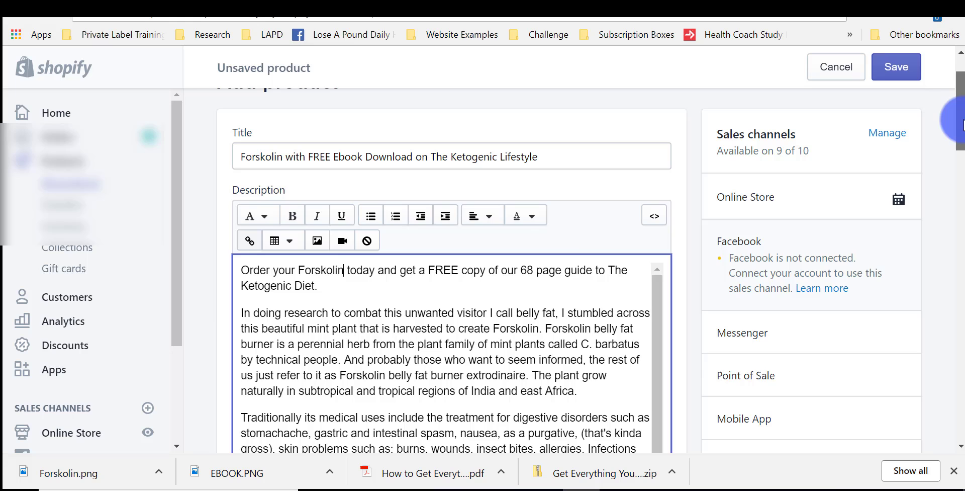
{"action": "mouse_move", "coordinate": [960, 154]}
{"action": "left_mouse_down"}
{"action": "mouse_move", "coordinate": [962, 243]}
{"action": "mouse_move", "coordinate": [960, 223]}
{"action": "left_mouse_up"}
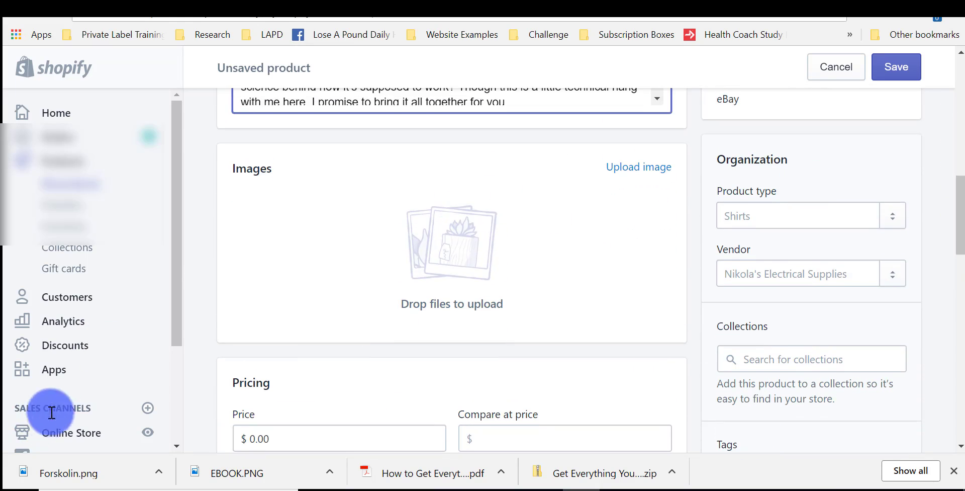
{"action": "left_click_drag", "start_coordinate": [86, 486], "coordinate": [442, 240]}
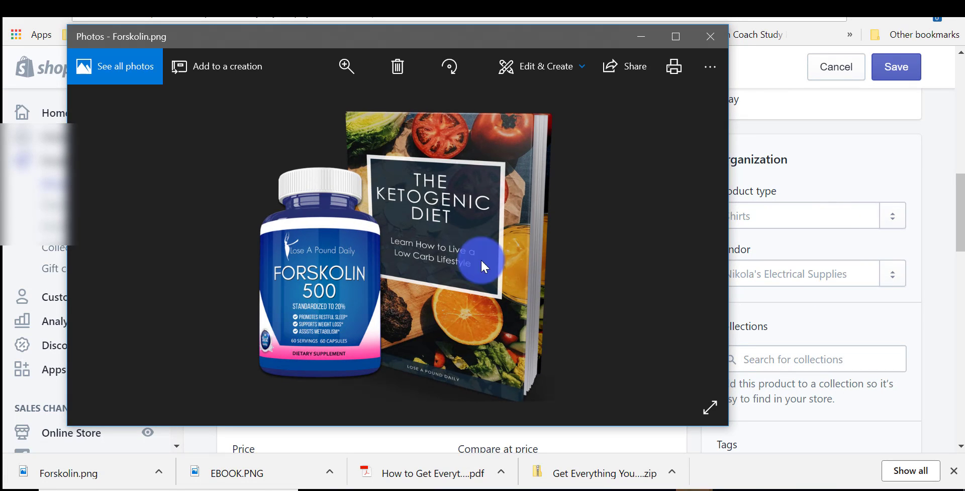
{"action": "left_click", "coordinate": [714, 33]}
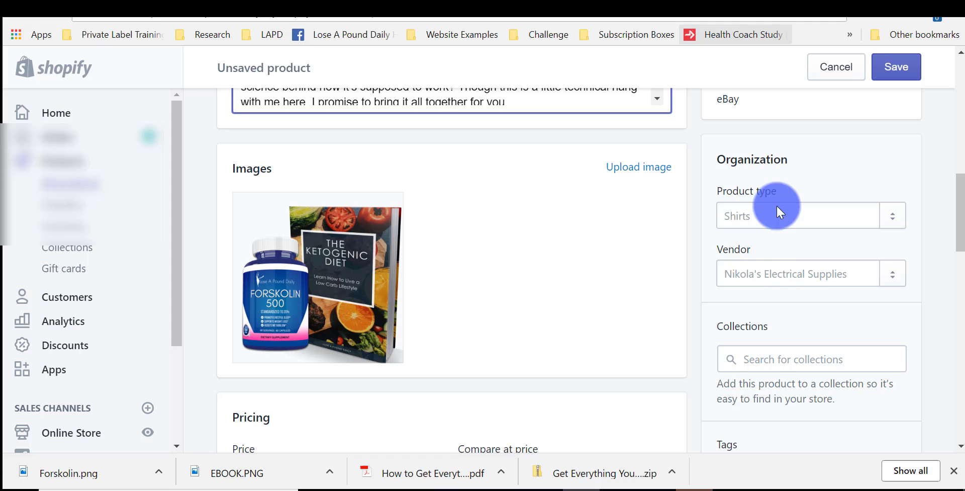
Tick the Health Products, Home page, Weight Loss Products and Women collections for the product.
{"action": "left_click", "coordinate": [774, 365]}
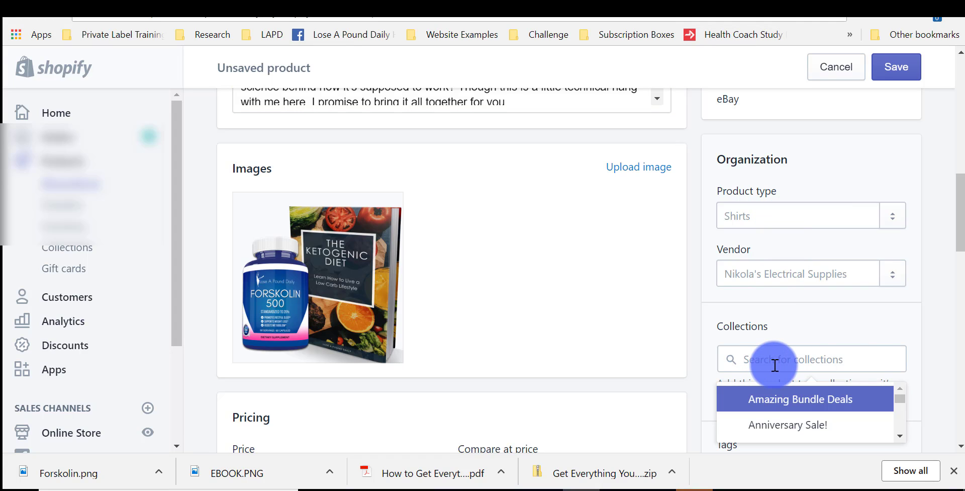
{"action": "left_click_drag", "start_coordinate": [960, 217], "coordinate": [960, 242]}
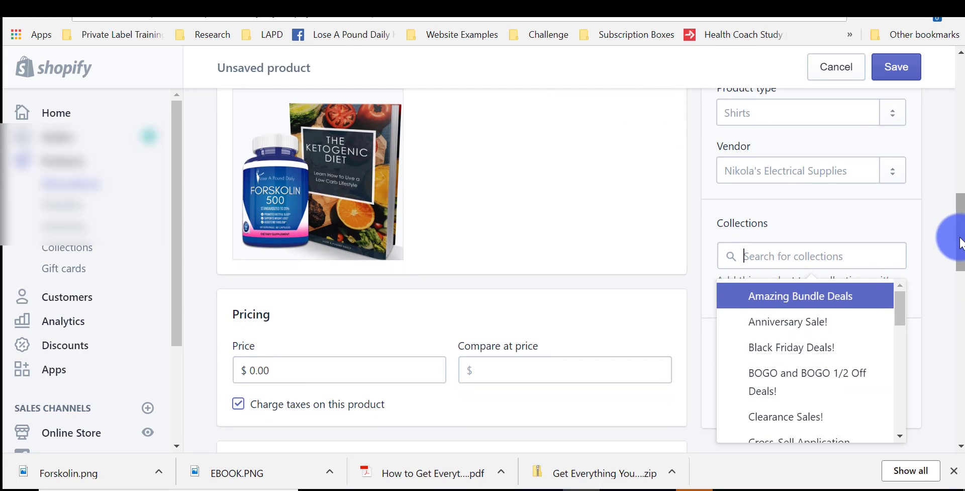
{"action": "left_click_drag", "start_coordinate": [900, 309], "coordinate": [897, 354]}
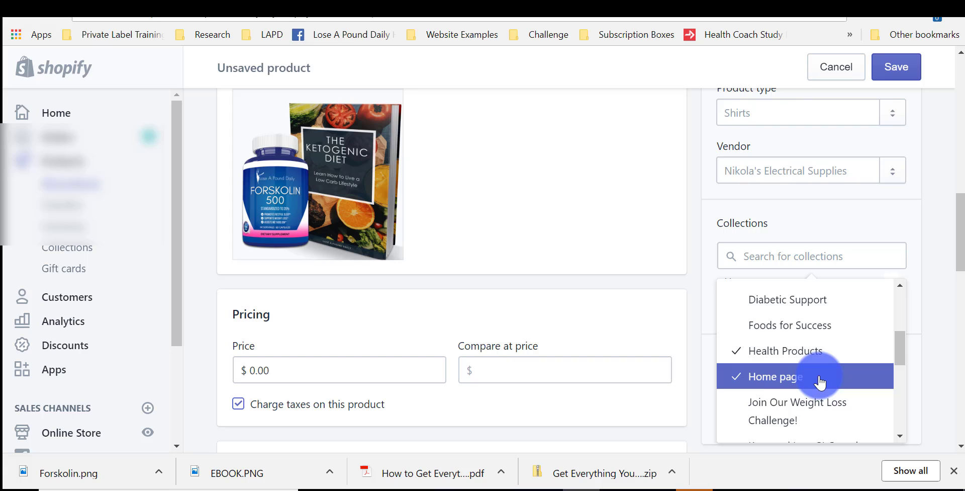
{"action": "left_click", "coordinate": [901, 337]}
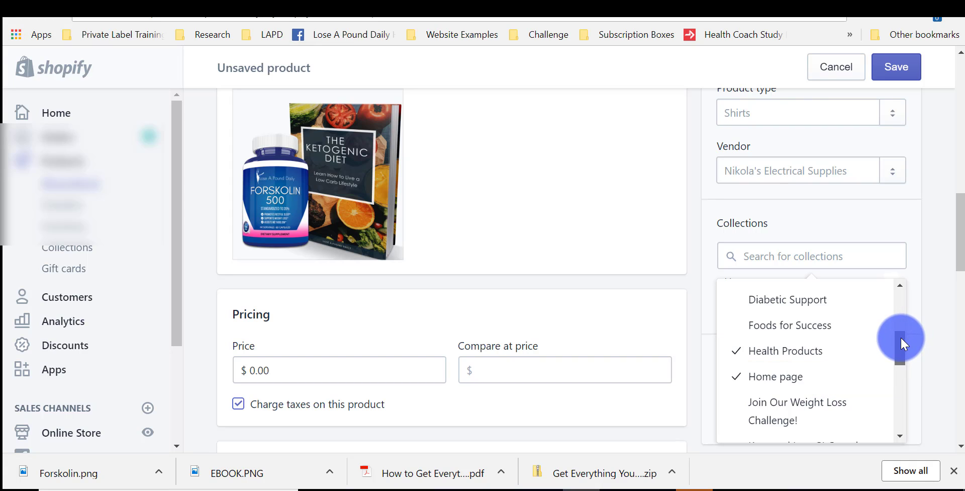
{"action": "left_click_drag", "start_coordinate": [901, 336], "coordinate": [899, 402]}
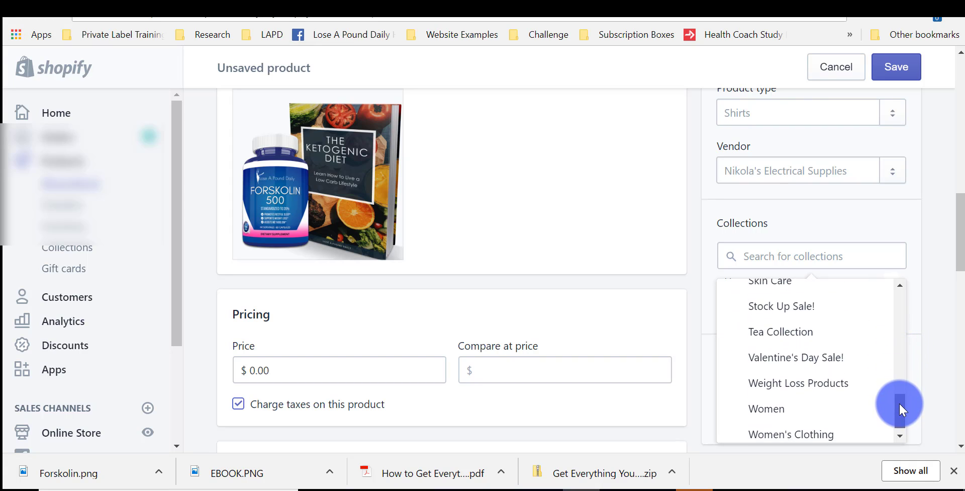
{"action": "left_click", "coordinate": [843, 374]}
{"action": "left_click", "coordinate": [817, 401]}
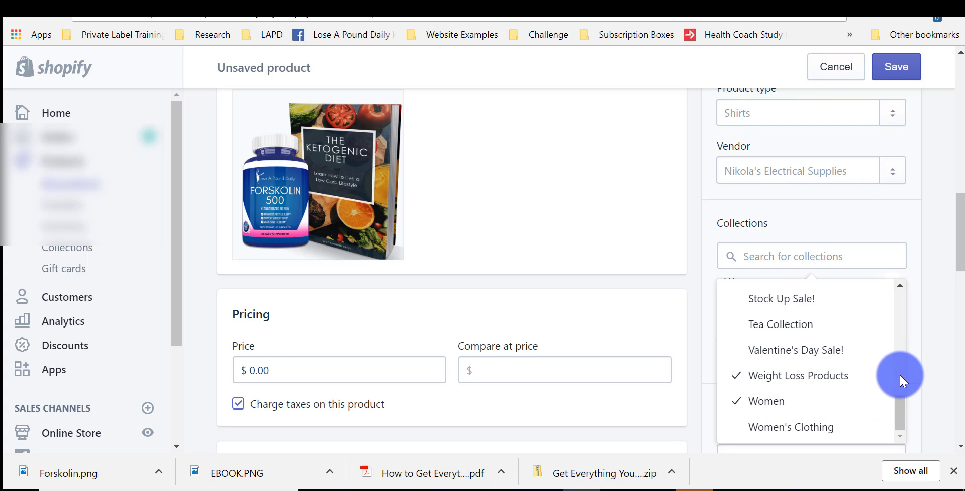
{"action": "left_click_drag", "start_coordinate": [898, 409], "coordinate": [924, 285]}
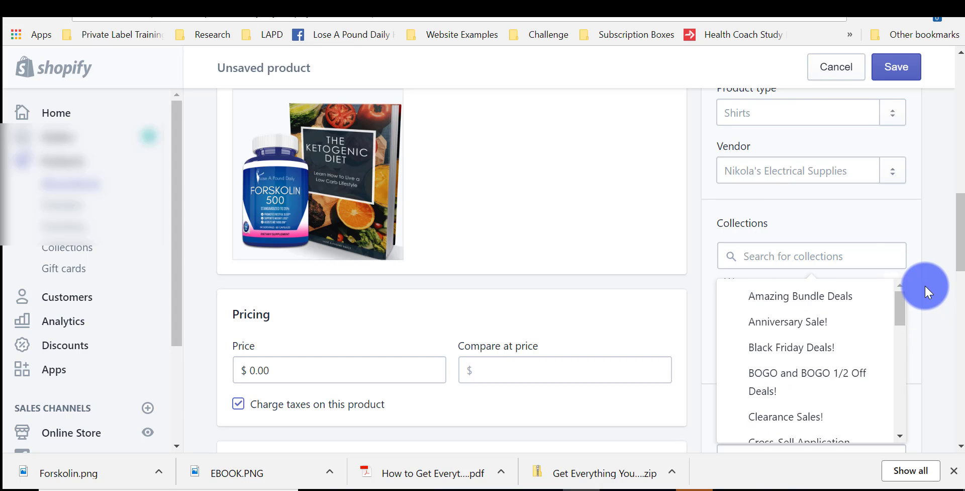
Set the product price to $28.99.
{"action": "left_click", "coordinate": [276, 364]}
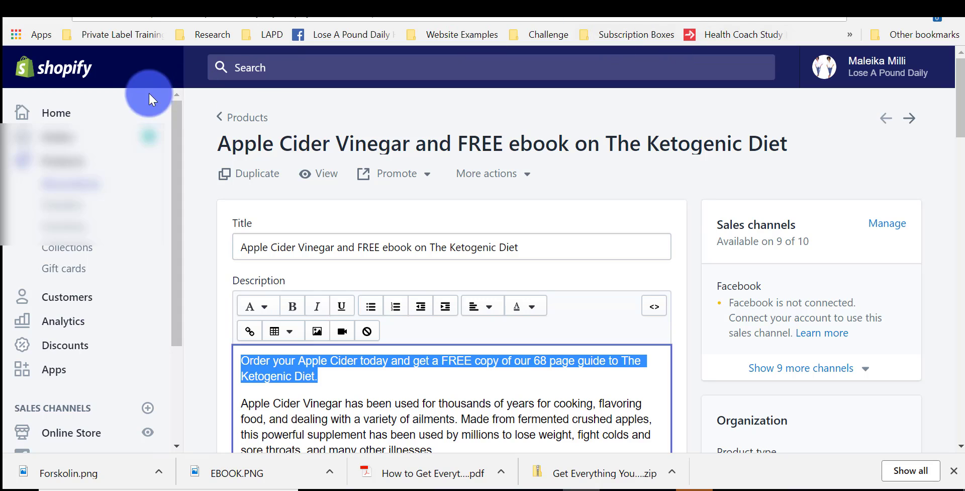
{"action": "left_click", "coordinate": [246, 121]}
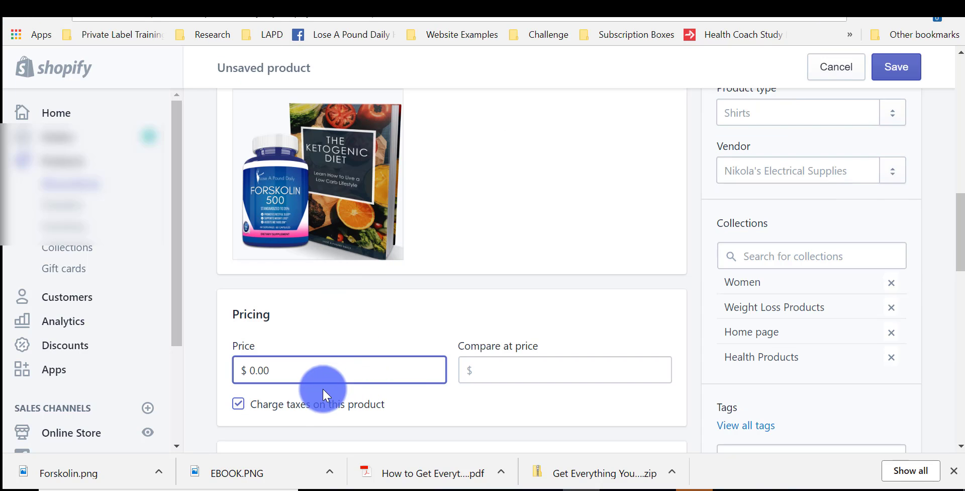
{"action": "left_click_drag", "start_coordinate": [280, 370], "coordinate": [190, 383]}
{"action": "type", "text": "2"}
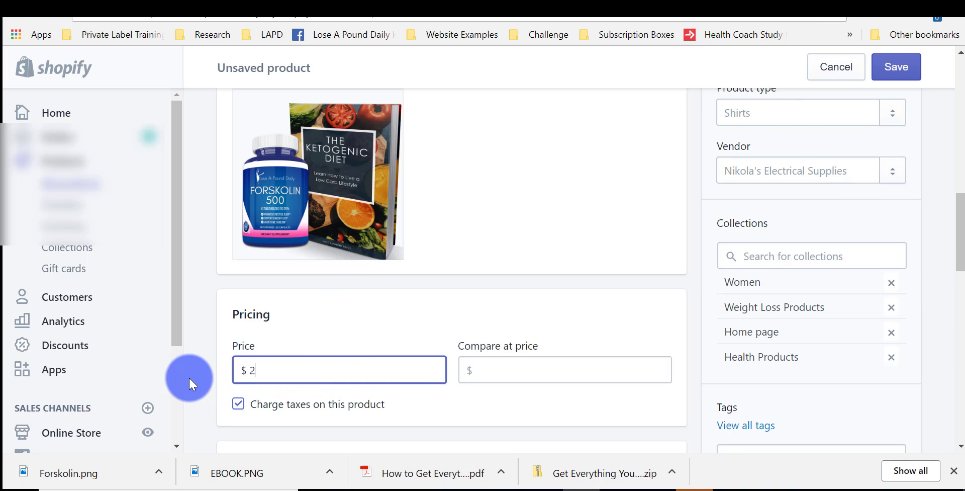
{"action": "type", "text": "8.99"}
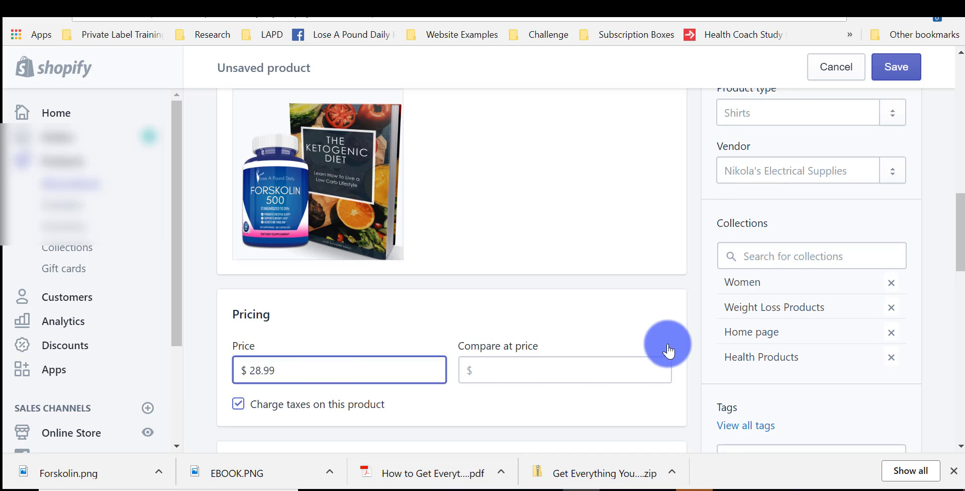
Save the new Forskolin product listing.
{"action": "mouse_move", "coordinate": [961, 228]}
{"action": "left_mouse_down"}
{"action": "mouse_move", "coordinate": [950, 398]}
{"action": "mouse_move", "coordinate": [949, 64]}
{"action": "mouse_move", "coordinate": [959, 50]}
{"action": "left_mouse_up"}
{"action": "left_click", "coordinate": [911, 70]}
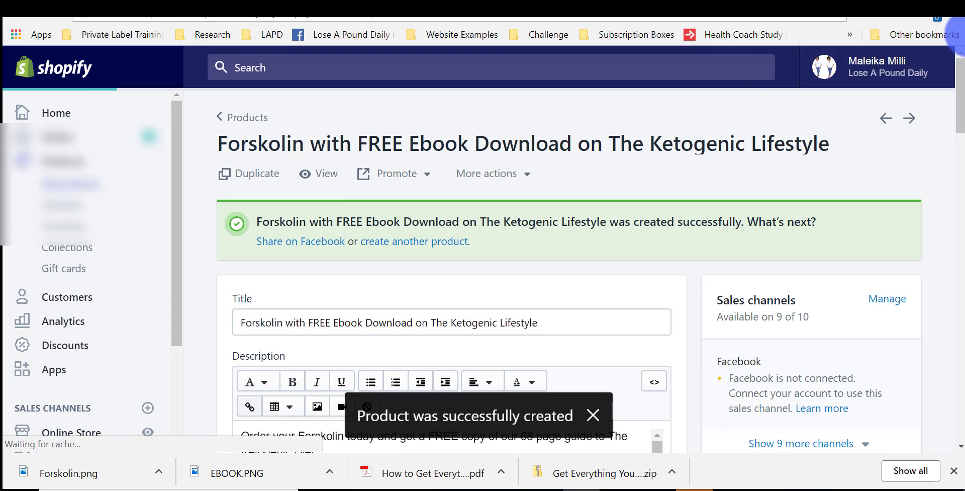
{"action": "scroll", "coordinate": [959, 66], "scroll_direction": "down", "scroll_amount": 1}
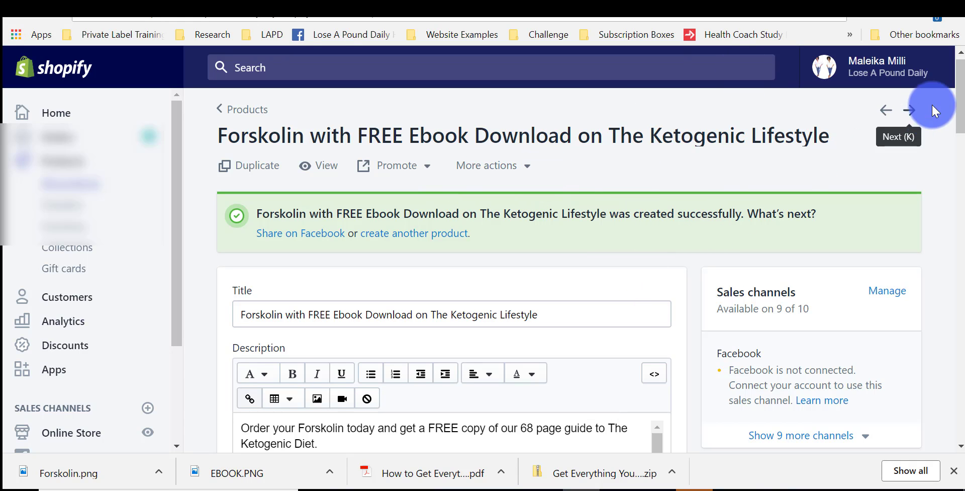
Resize the bundle image to 450 by 450 pixels and save it to the product.
{"action": "left_click_drag", "start_coordinate": [960, 91], "coordinate": [959, 225]}
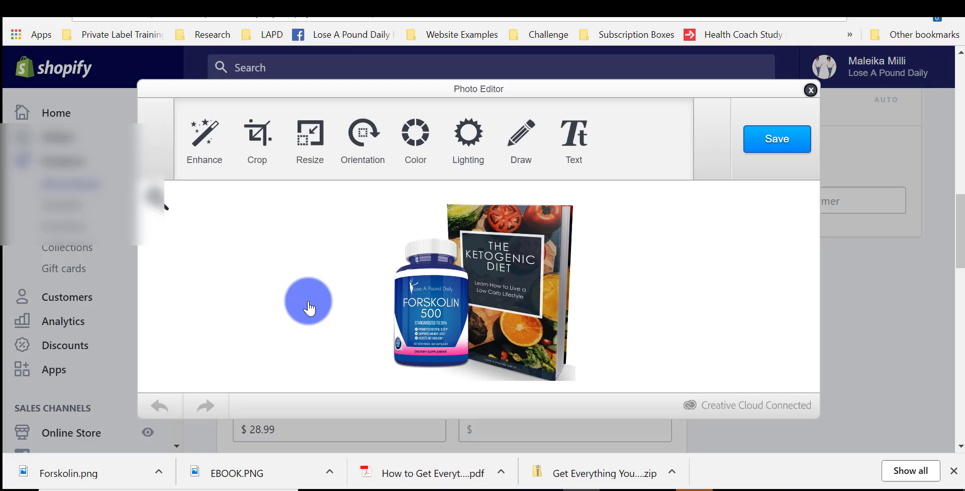
{"action": "left_click", "coordinate": [310, 134]}
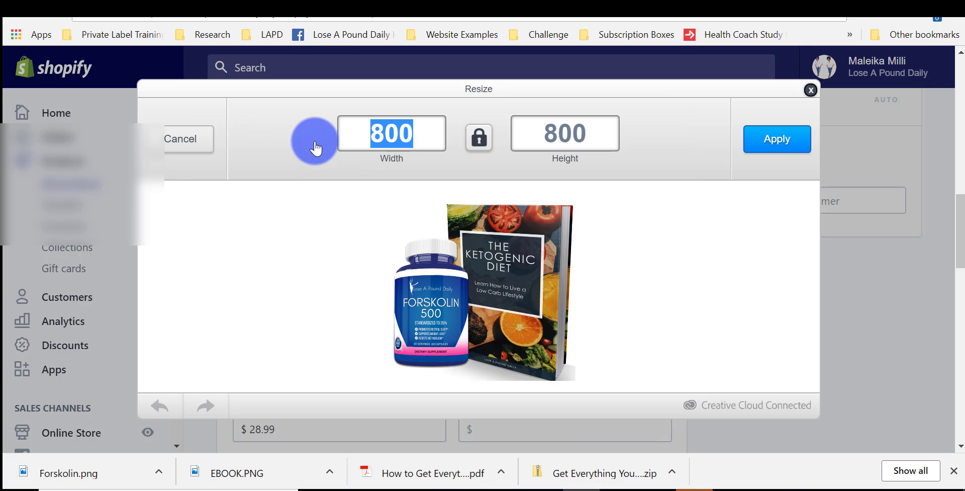
{"action": "type", "text": "450"}
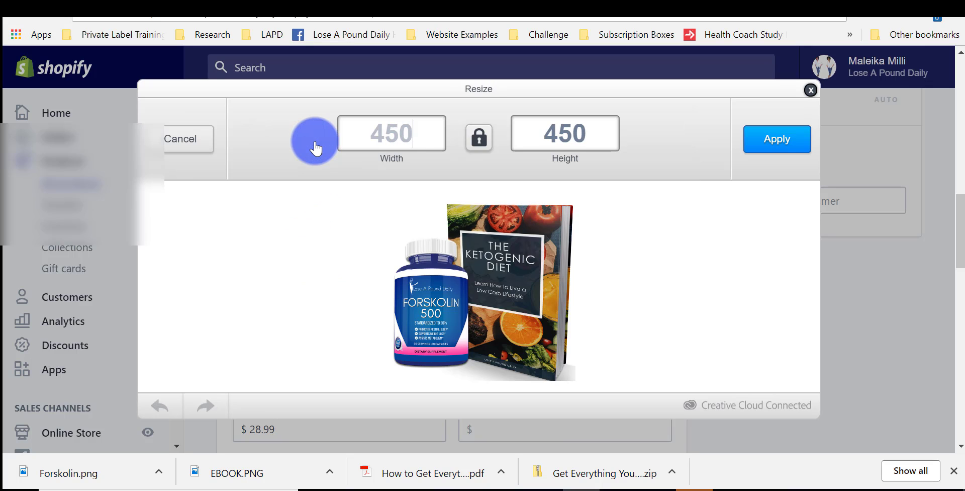
{"action": "left_click", "coordinate": [776, 140]}
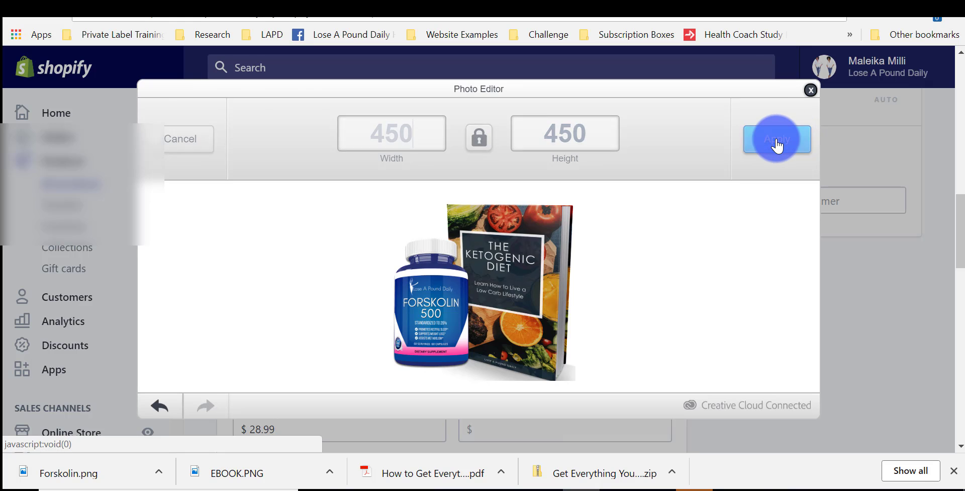
{"action": "left_click", "coordinate": [777, 140]}
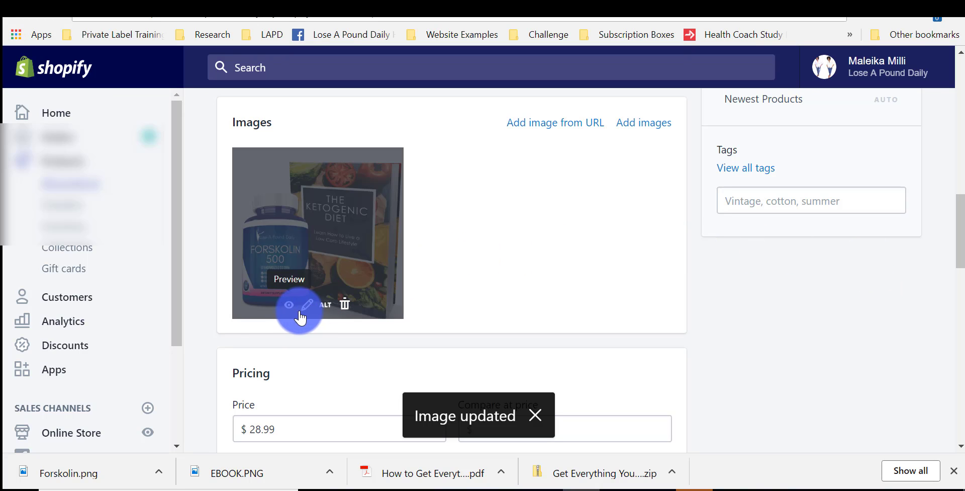
Reopen the bundle image in the photo editor and close it without changes.
{"action": "left_click", "coordinate": [306, 305]}
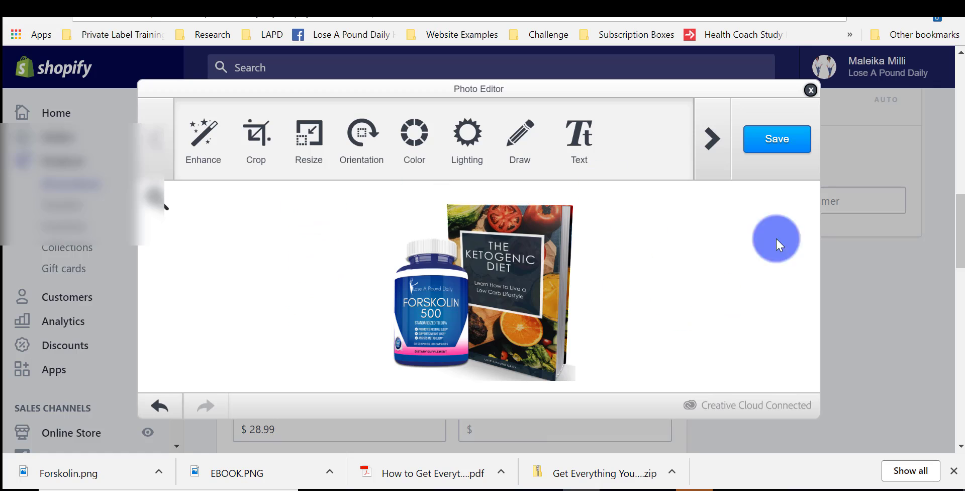
{"action": "left_click", "coordinate": [711, 146]}
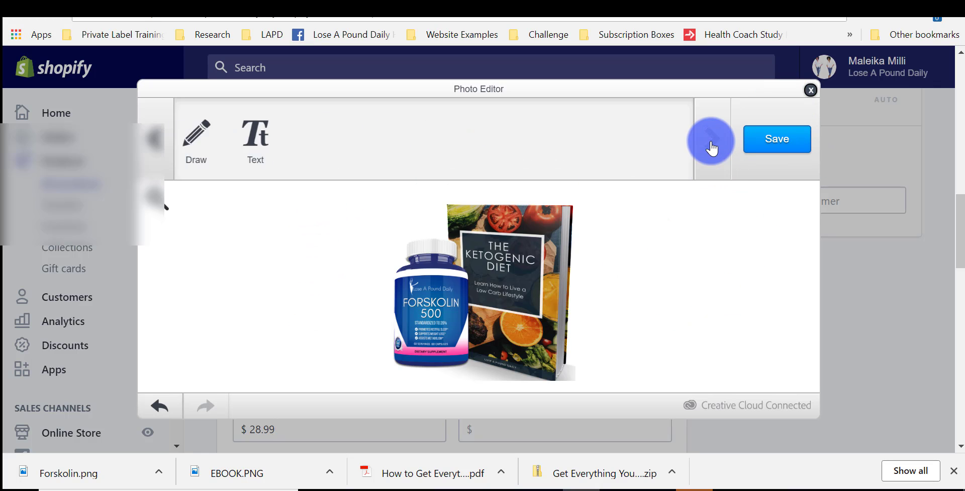
{"action": "left_click", "coordinate": [813, 86]}
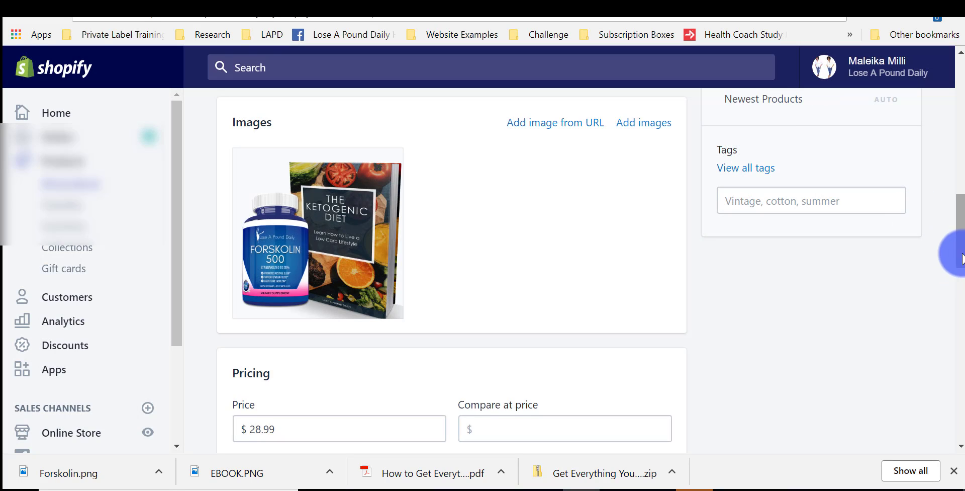
{"action": "left_click_drag", "start_coordinate": [962, 259], "coordinate": [962, 99]}
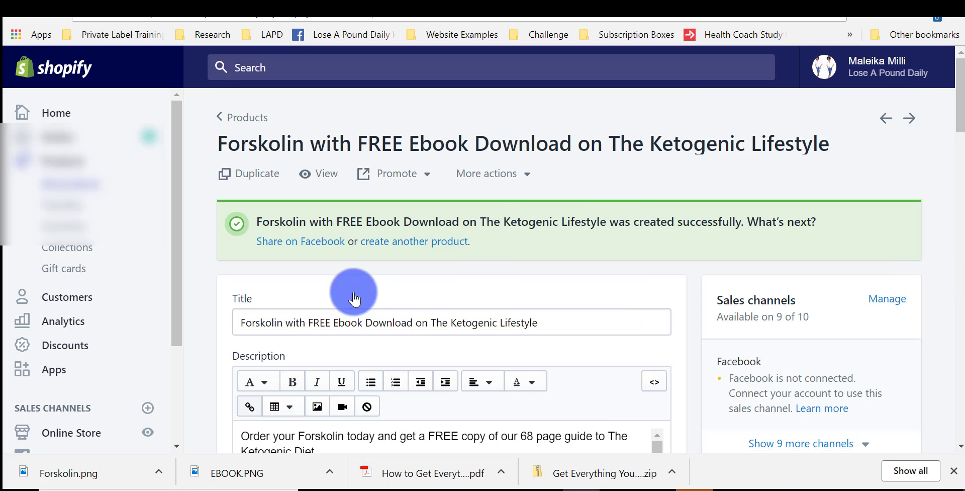
Choose Add Digital Attachment under More actions for the Forskolin product.
{"action": "left_click", "coordinate": [528, 181]}
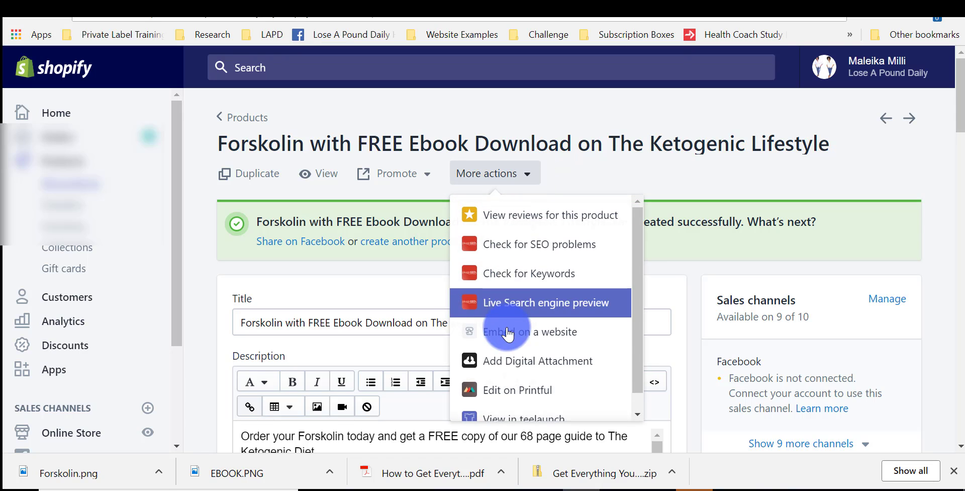
{"action": "left_click", "coordinate": [514, 366]}
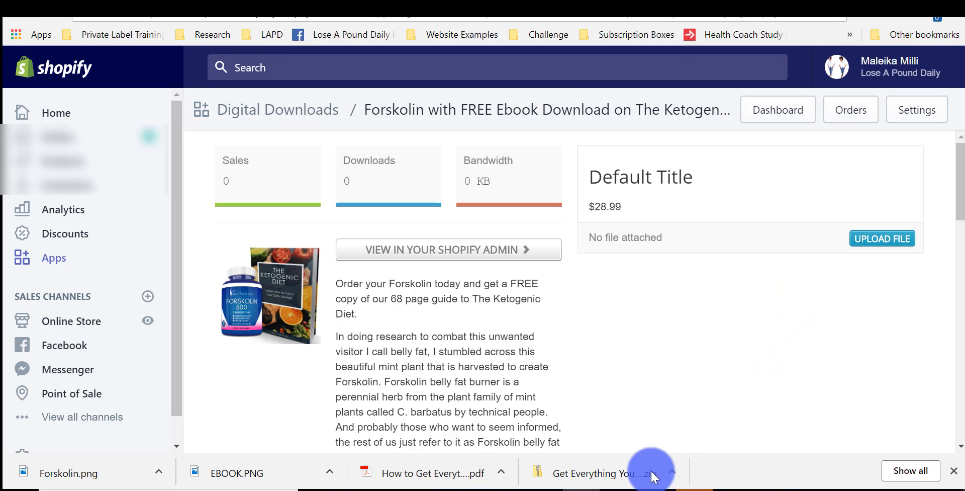
Upload KetogenicDiet (2).pdf from the Desktop as the Default Title variant's download.
{"action": "left_click", "coordinate": [622, 487]}
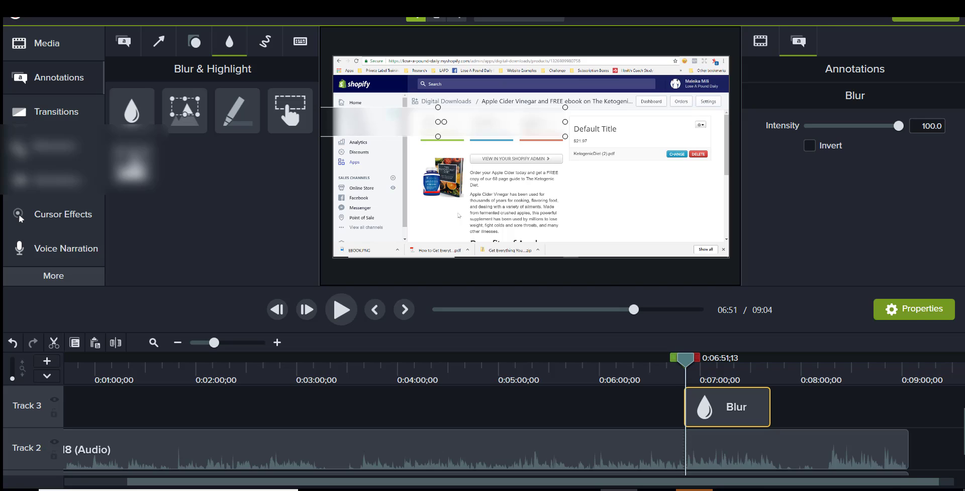
{"action": "left_click", "coordinate": [706, 486]}
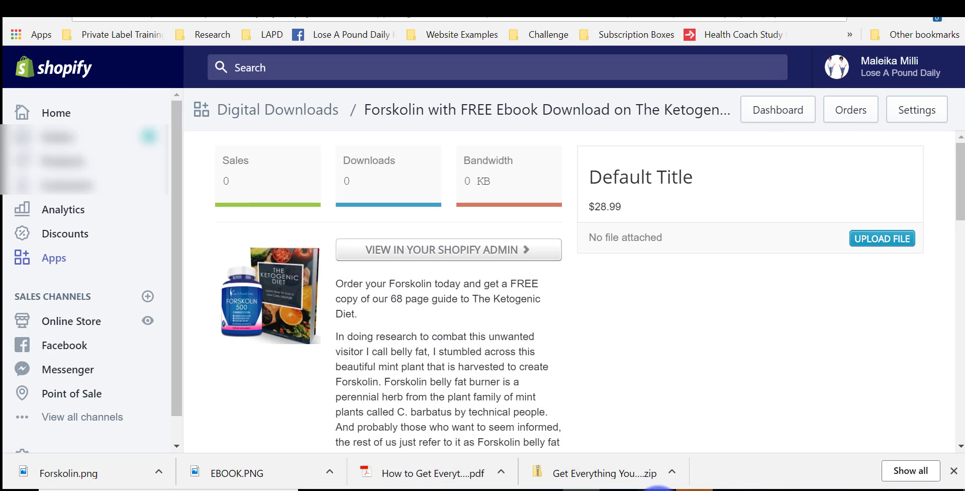
{"action": "left_click", "coordinate": [916, 449]}
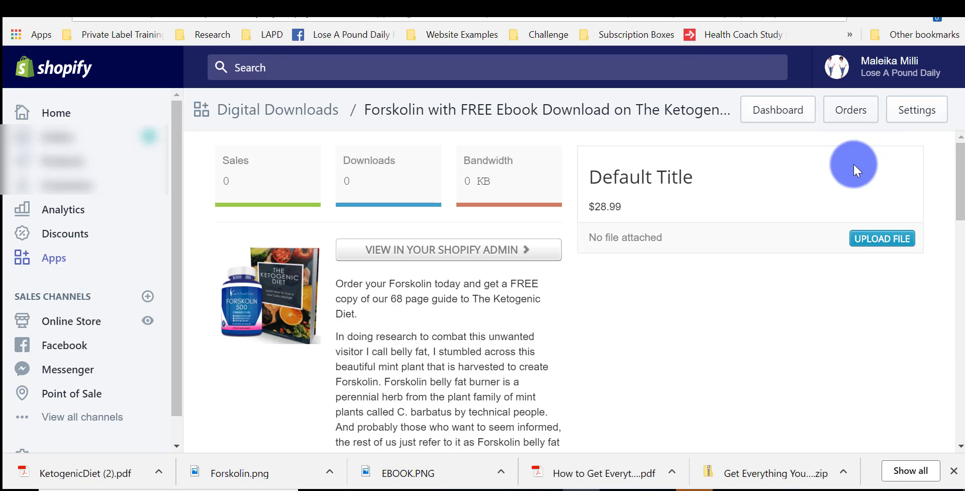
{"action": "left_click", "coordinate": [878, 238]}
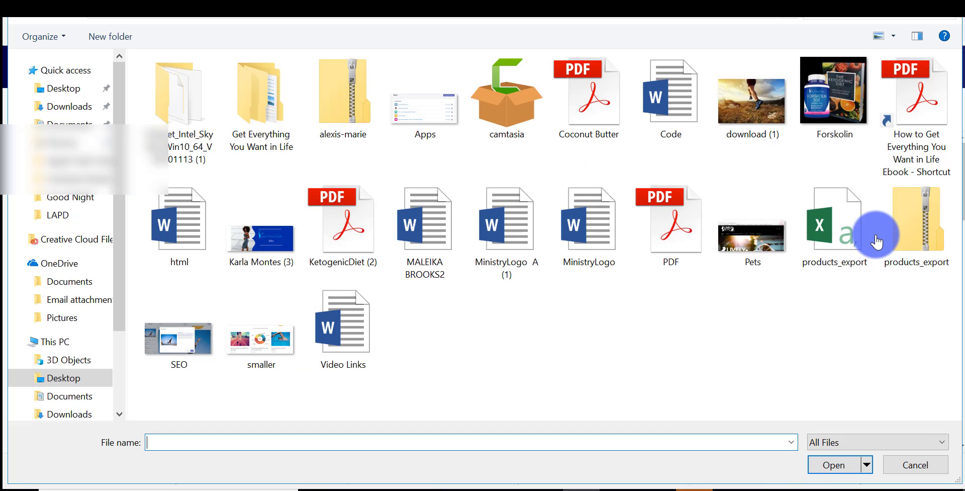
{"action": "double_click", "coordinate": [335, 229]}
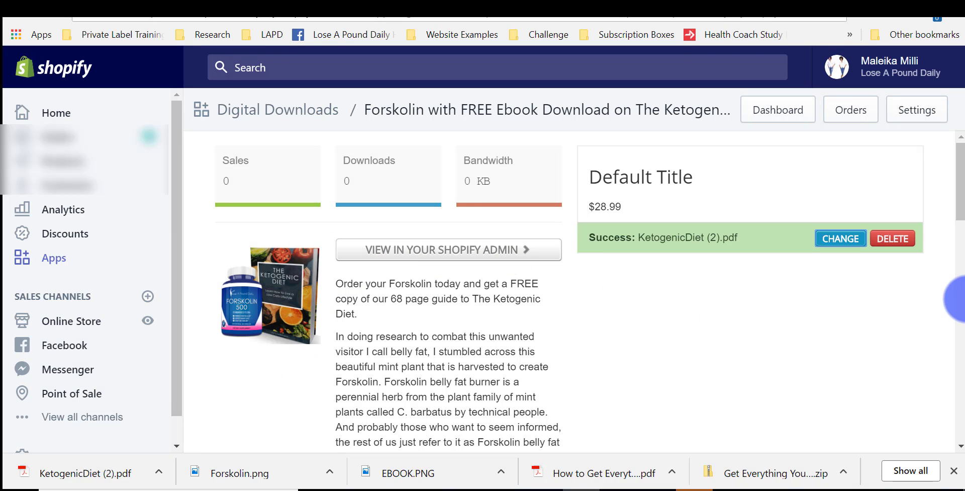
Review the Attachment updated email template in Digital Downloads settings, then return to settings.
{"action": "left_click", "coordinate": [914, 114]}
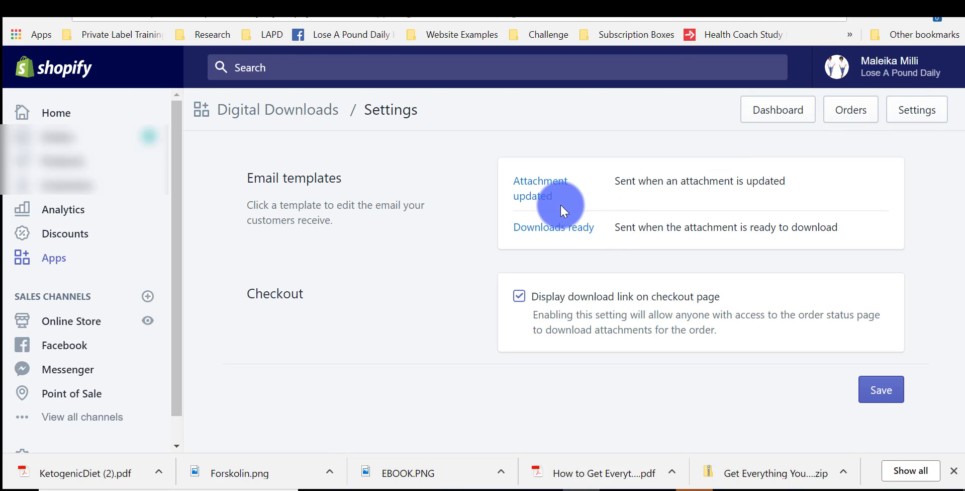
{"action": "left_click", "coordinate": [525, 190]}
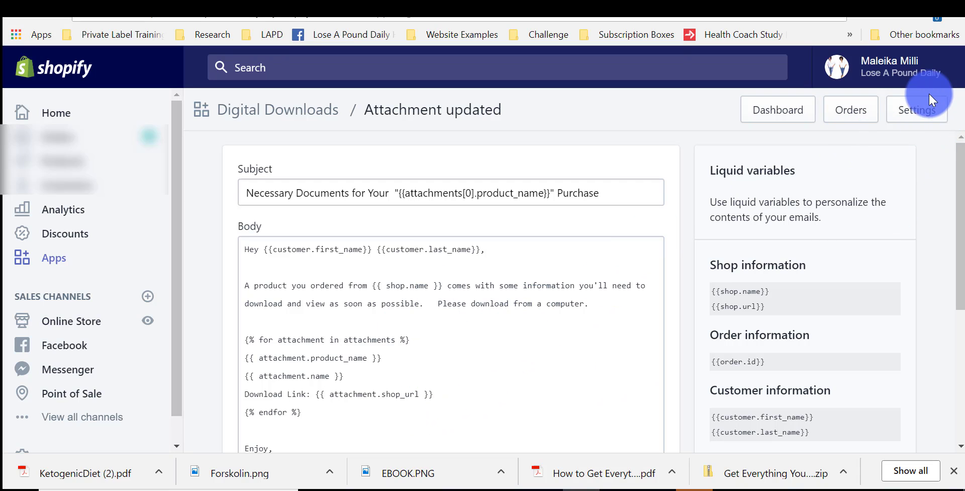
{"action": "left_click", "coordinate": [924, 107]}
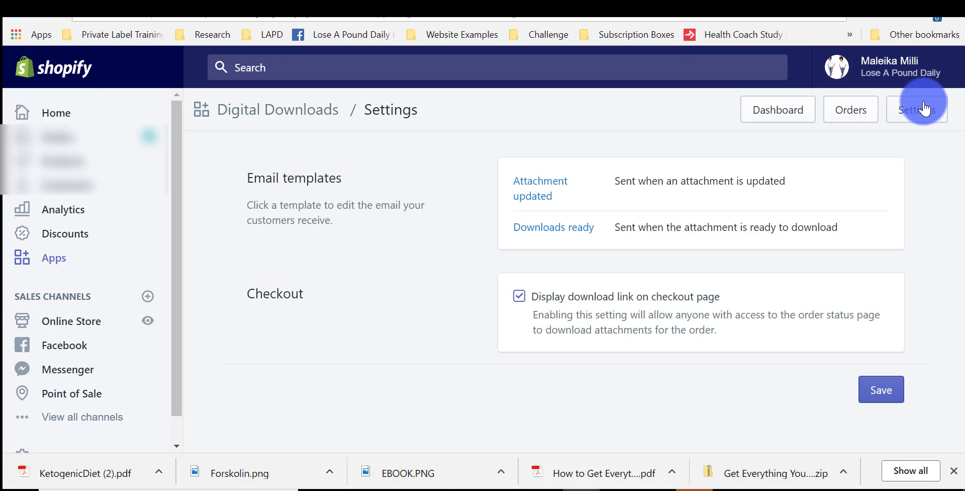
Review the Downloads ready template, then save settings with the checkout-page download link enabled.
{"action": "left_click", "coordinate": [557, 231]}
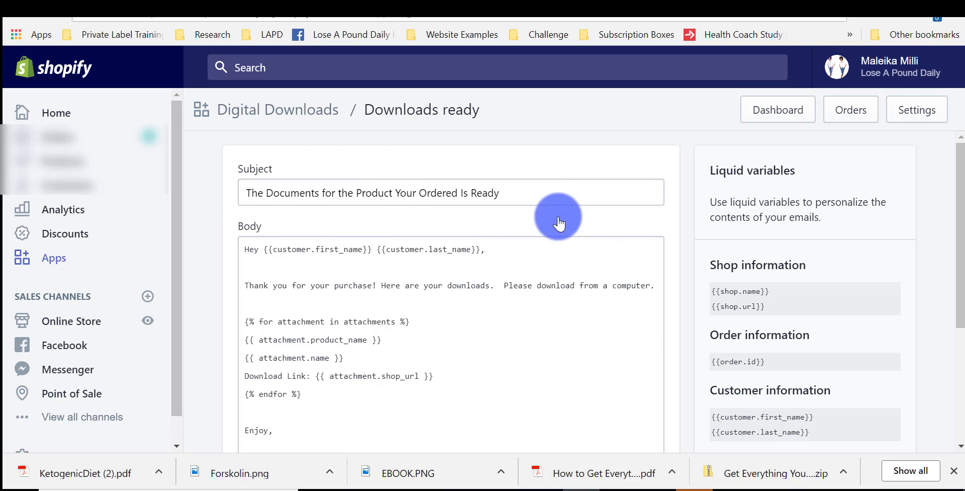
{"action": "double_click", "coordinate": [486, 196]}
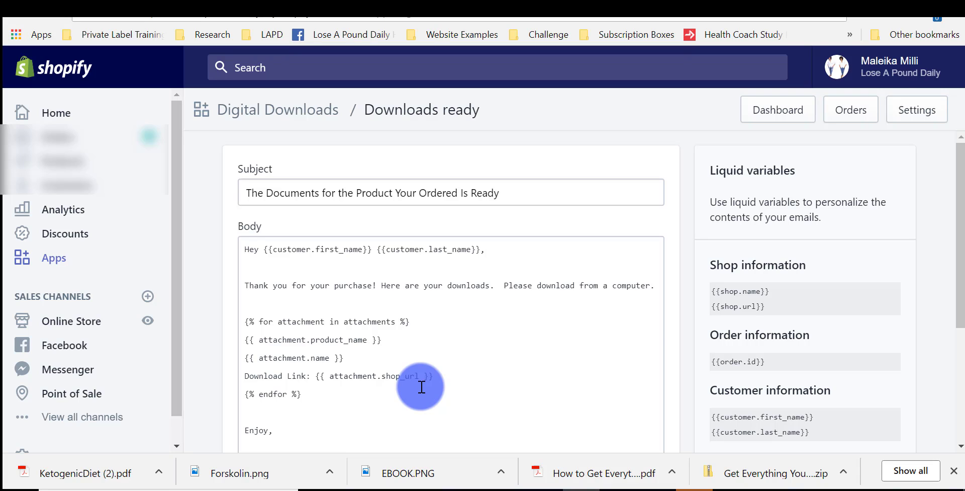
{"action": "left_click", "coordinate": [917, 116]}
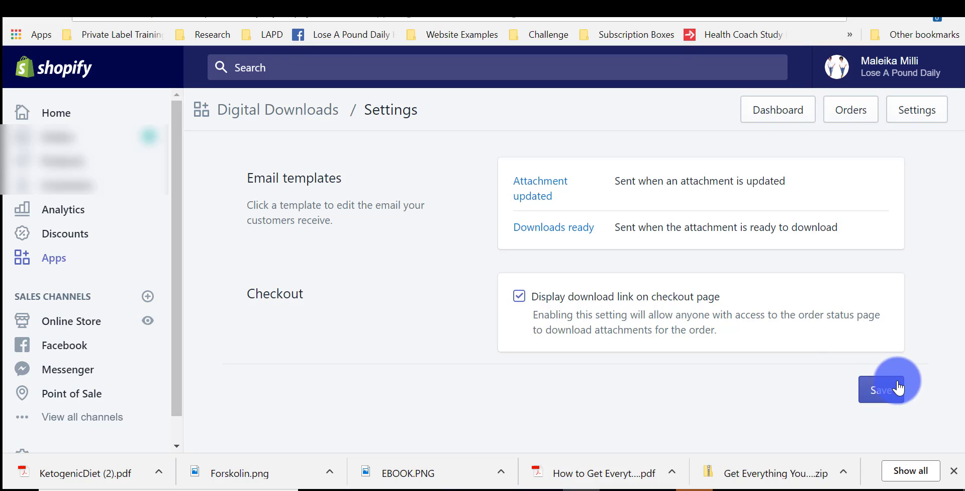
{"action": "left_click", "coordinate": [885, 389]}
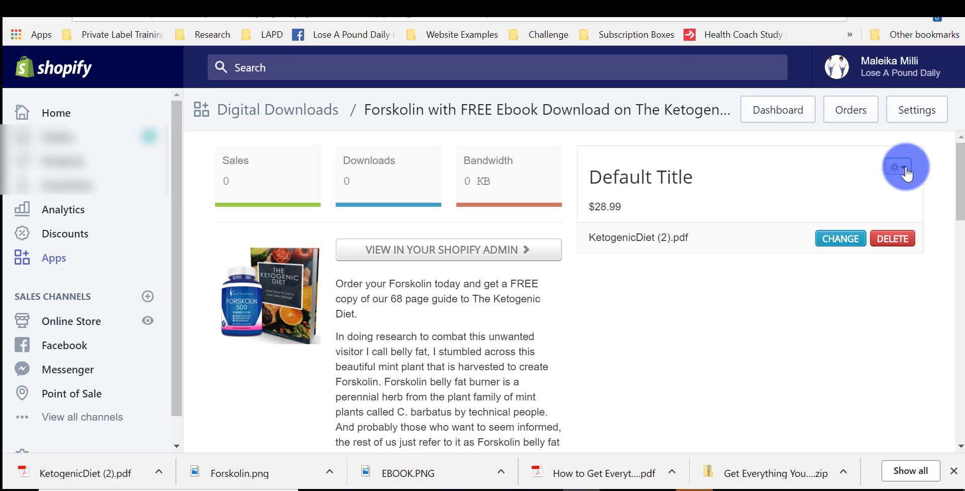
Open the Default Title variant's download settings from its gear menu.
{"action": "left_click", "coordinate": [905, 171]}
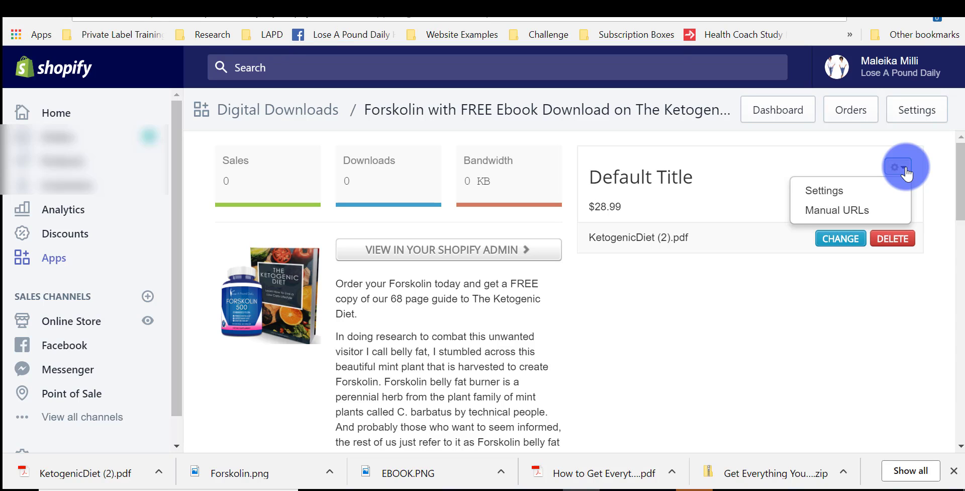
{"action": "left_click", "coordinate": [840, 193]}
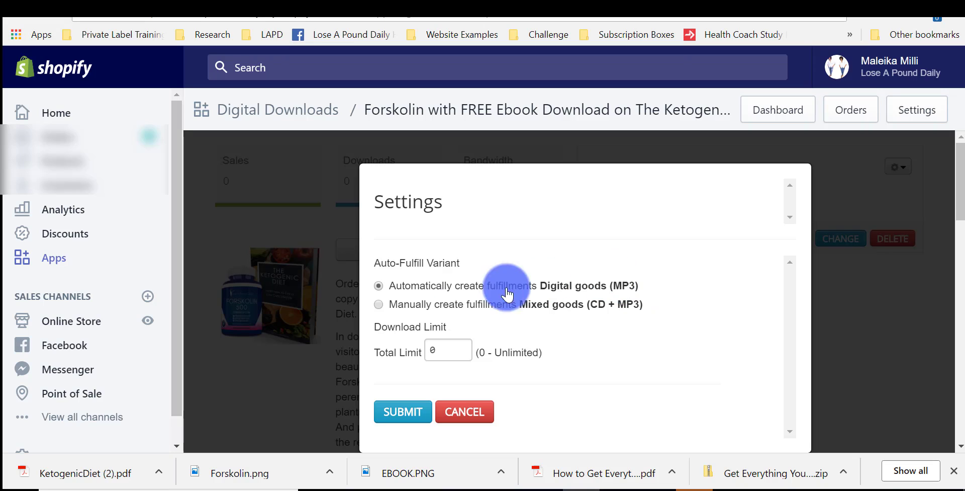
Switch the variant to 'Manually create fulfillments' and submit.
{"action": "left_click", "coordinate": [381, 307]}
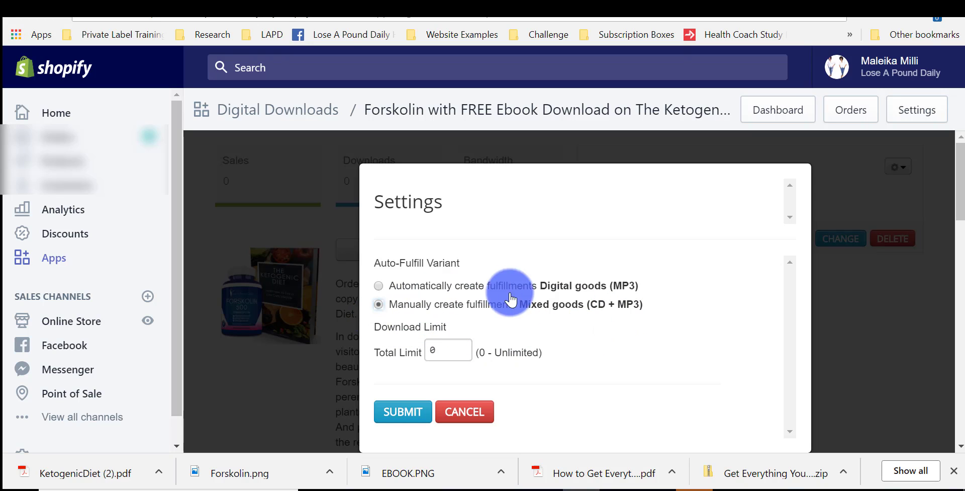
{"action": "left_click", "coordinate": [405, 409]}
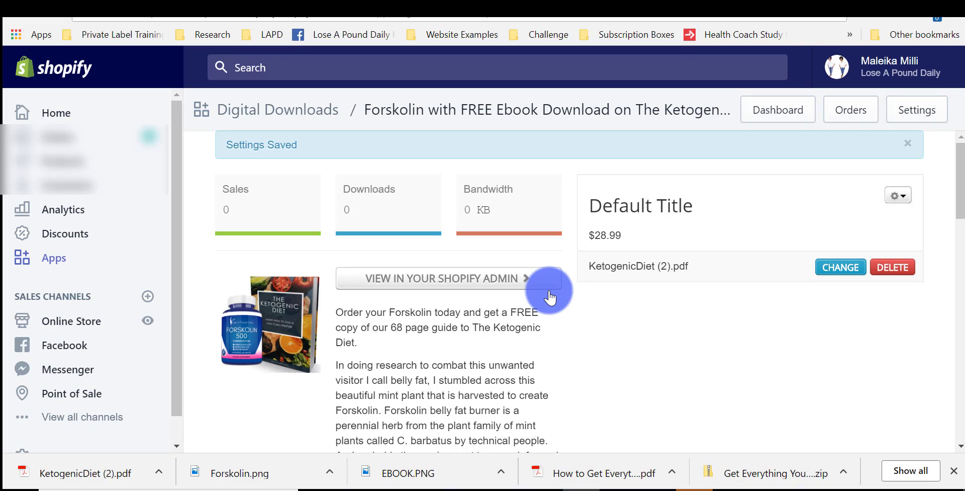
Close Chrome's downloads bar at the bottom of the window.
{"action": "left_click", "coordinate": [954, 471]}
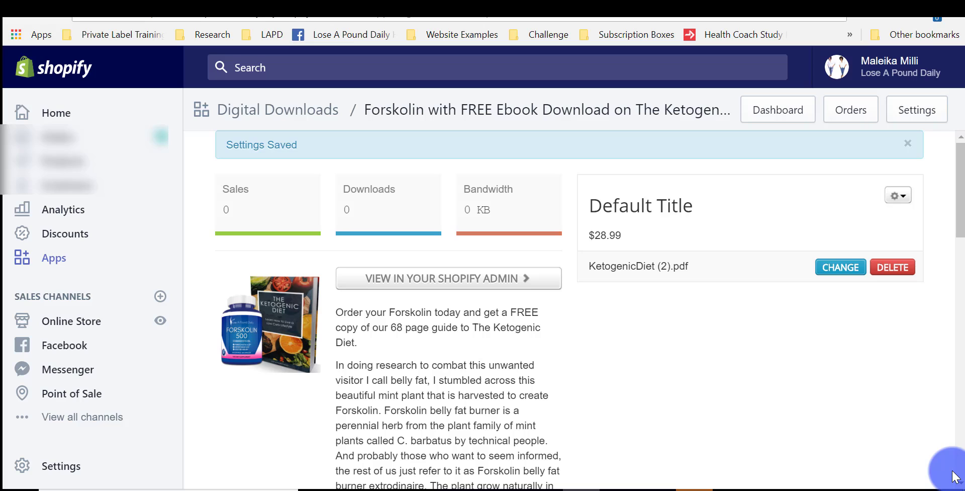